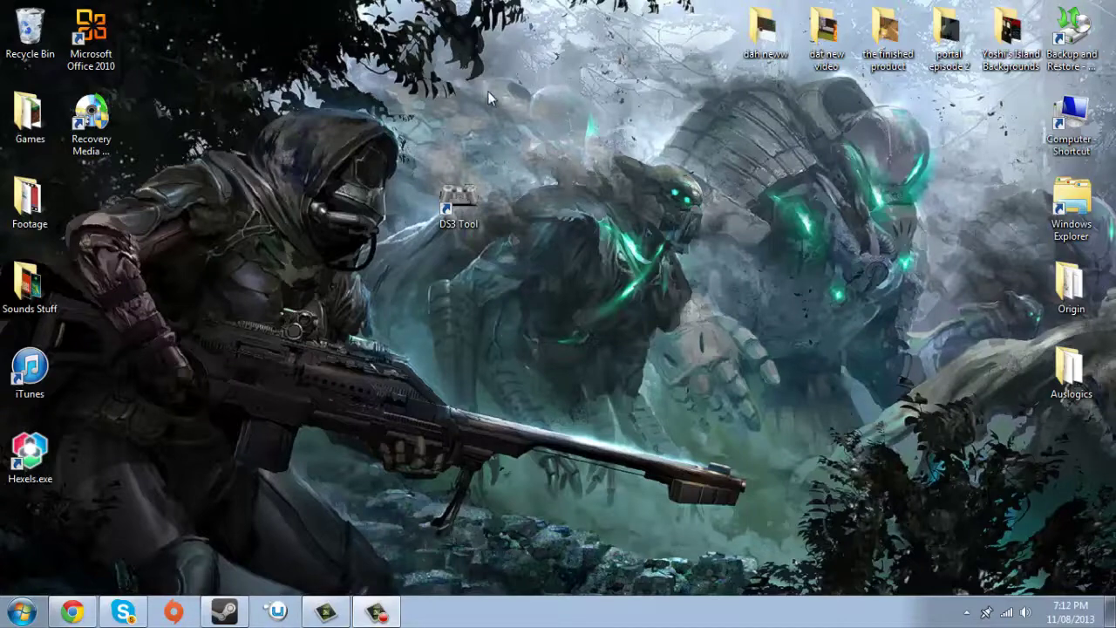
{"action": "left_click_drag", "start_coordinate": [505, 148], "coordinate": [388, 245]}
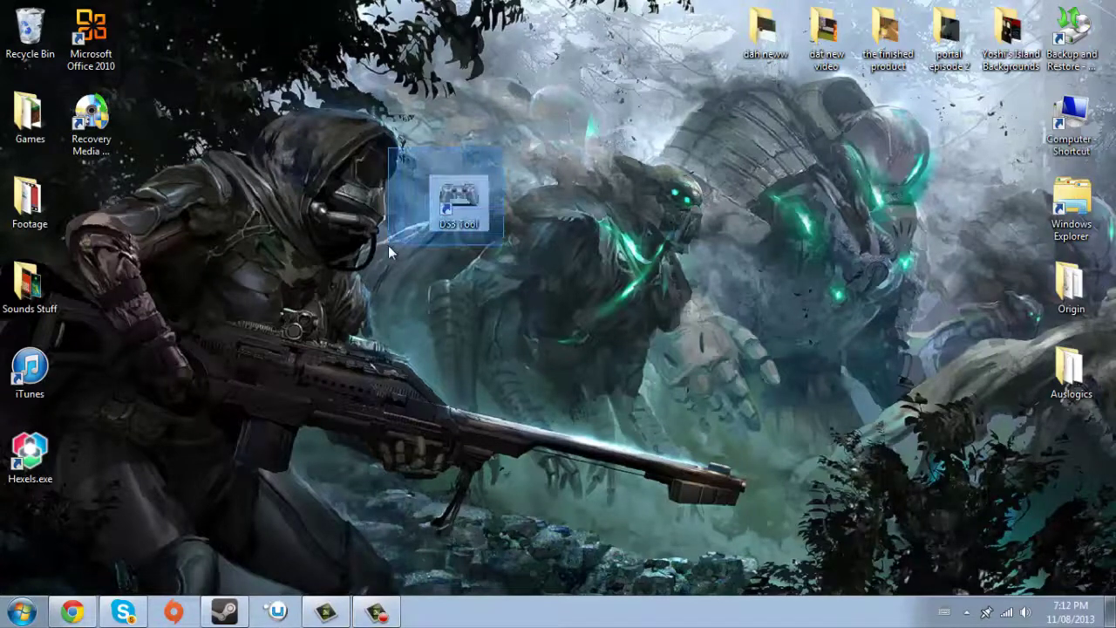
{"action": "left_click", "coordinate": [547, 167]}
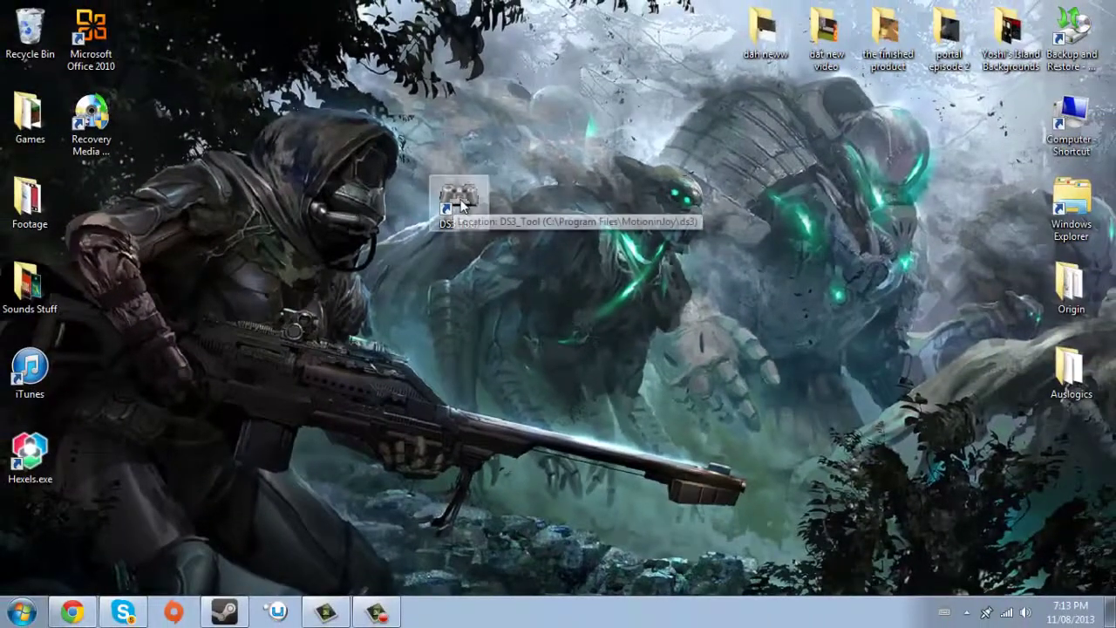
Switch to Chrome, open the MotioninJoy website from the "ds3 tool" search results and look over its front page.
{"action": "left_click", "coordinate": [73, 613]}
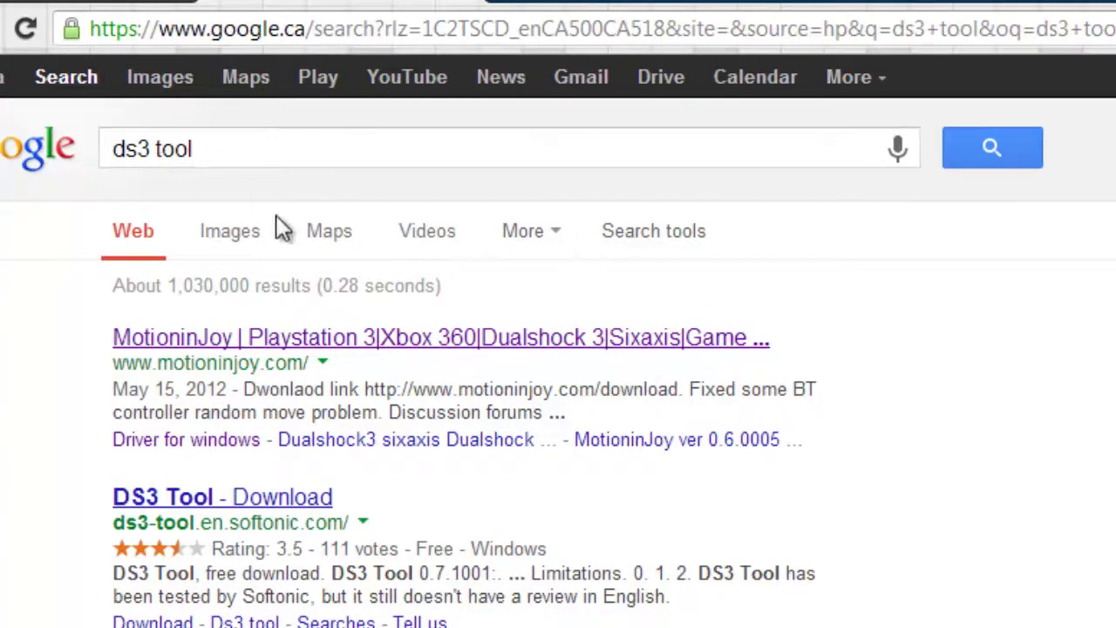
{"action": "left_click", "coordinate": [249, 337]}
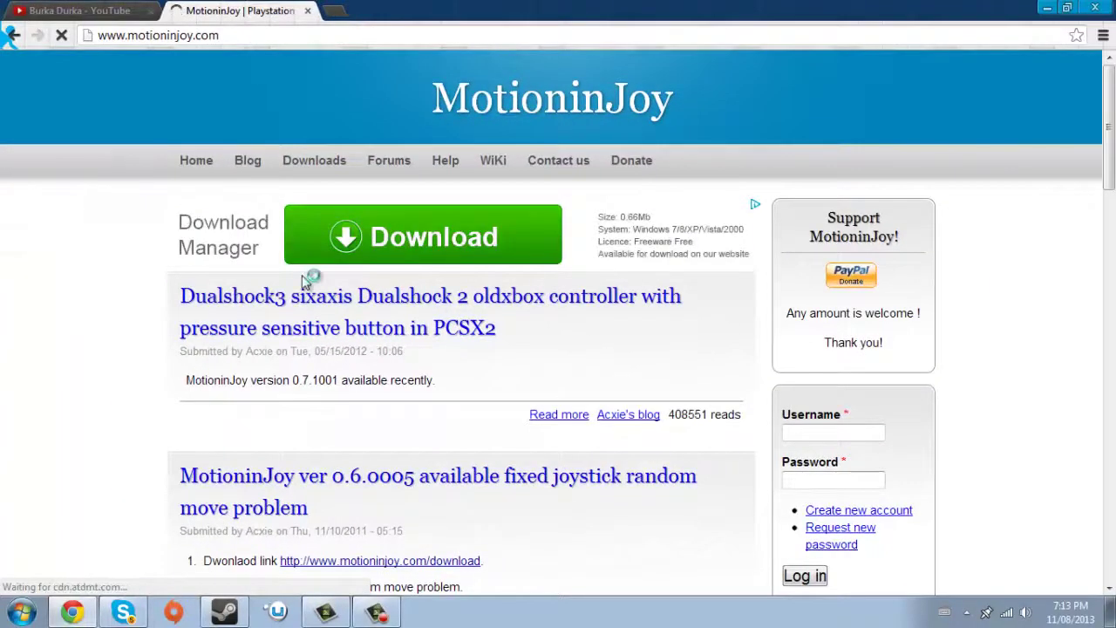
{"action": "scroll", "coordinate": [305, 281], "scroll_direction": "down", "scroll_amount": 3}
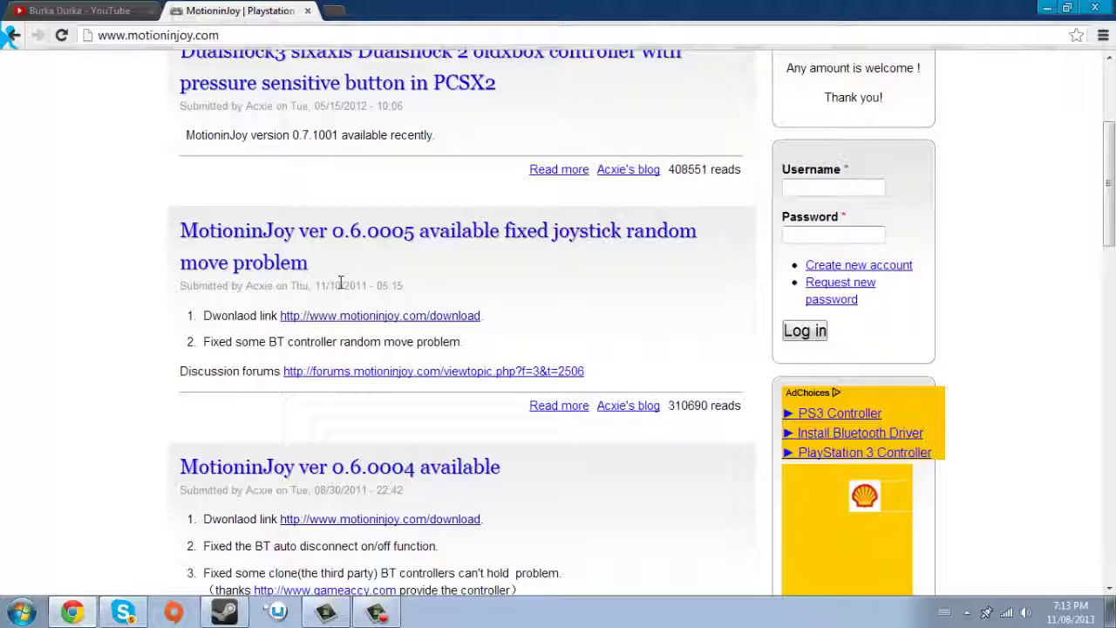
{"action": "scroll", "coordinate": [341, 279], "scroll_direction": "up", "scroll_amount": 3}
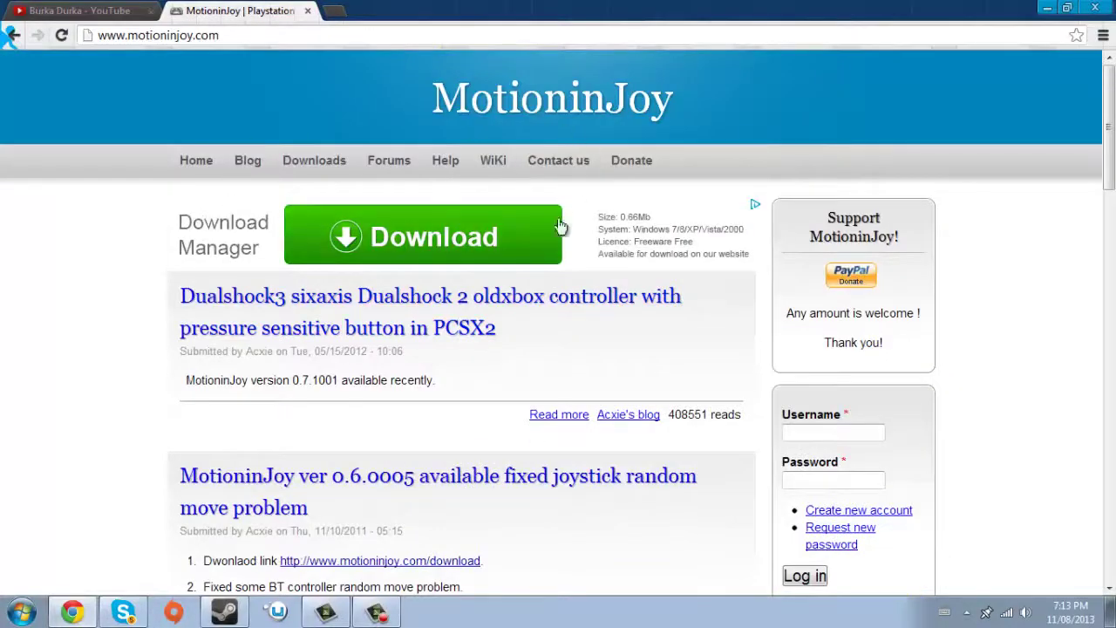
{"action": "scroll", "coordinate": [464, 192], "scroll_direction": "down", "scroll_amount": 10}
{"action": "scroll", "coordinate": [464, 199], "scroll_direction": "up", "scroll_amount": 6}
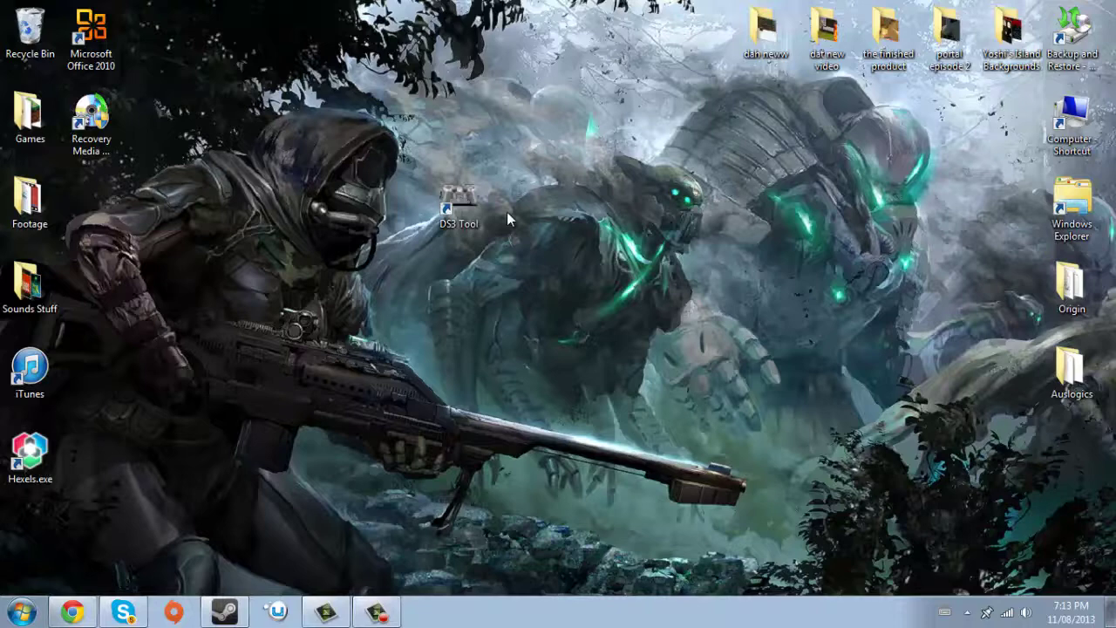
Move the DS3 Tool shortcut slightly across the desktop, then launch MotioninJoy Gamepad tool from it.
{"action": "left_click_drag", "start_coordinate": [458, 207], "coordinate": [476, 225]}
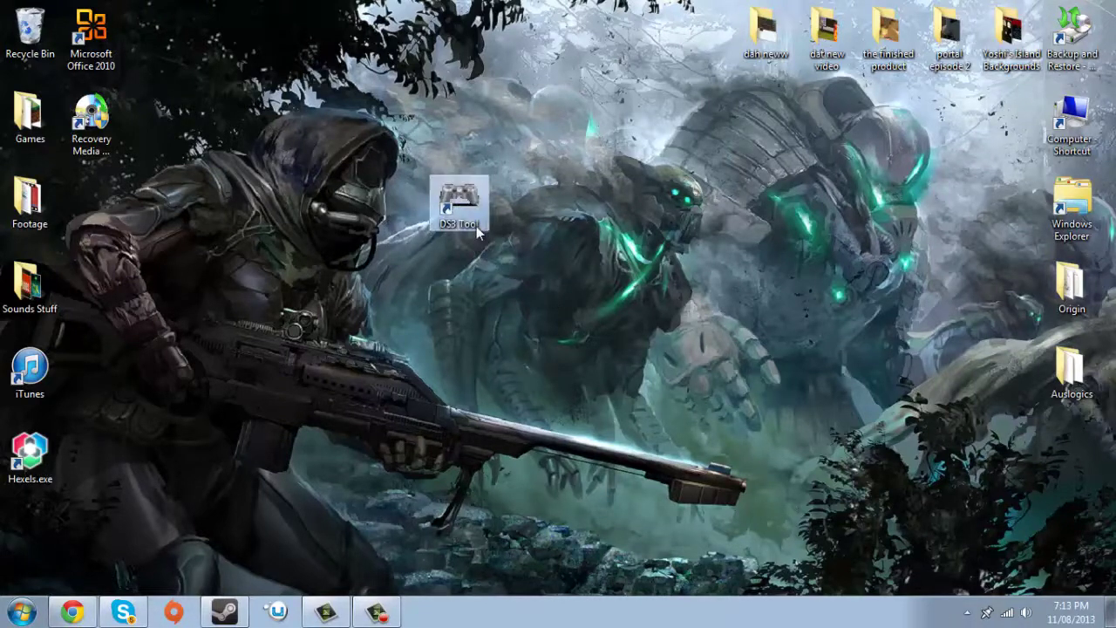
{"action": "left_click", "coordinate": [273, 398]}
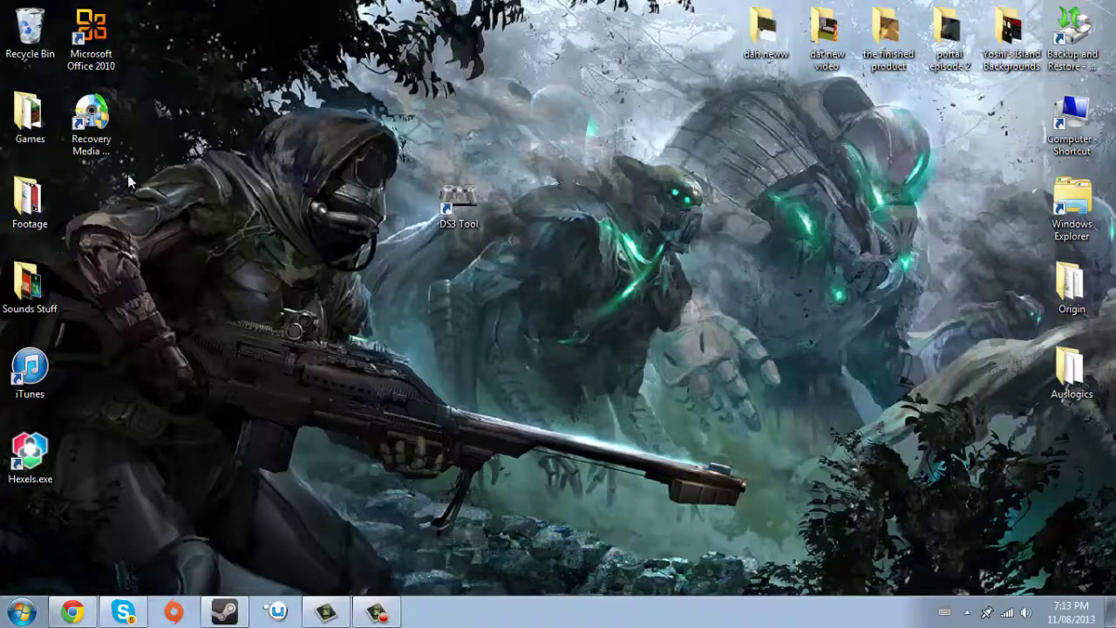
{"action": "left_click_drag", "start_coordinate": [483, 201], "coordinate": [522, 203]}
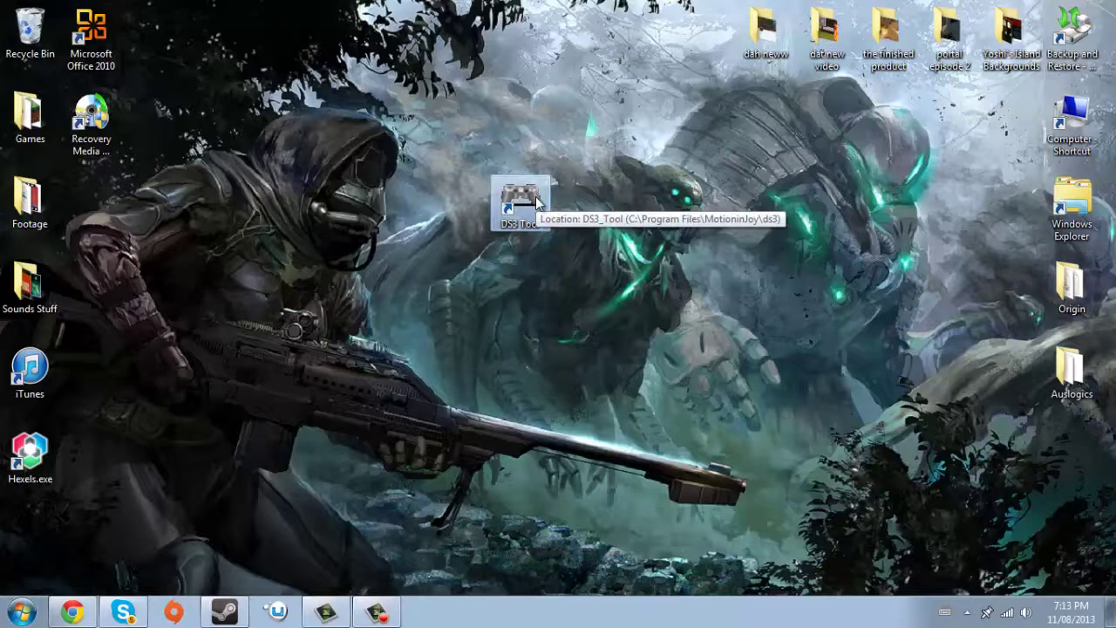
{"action": "double_click", "coordinate": [538, 201]}
{"action": "left_click_drag", "start_coordinate": [500, 125], "coordinate": [515, 50]}
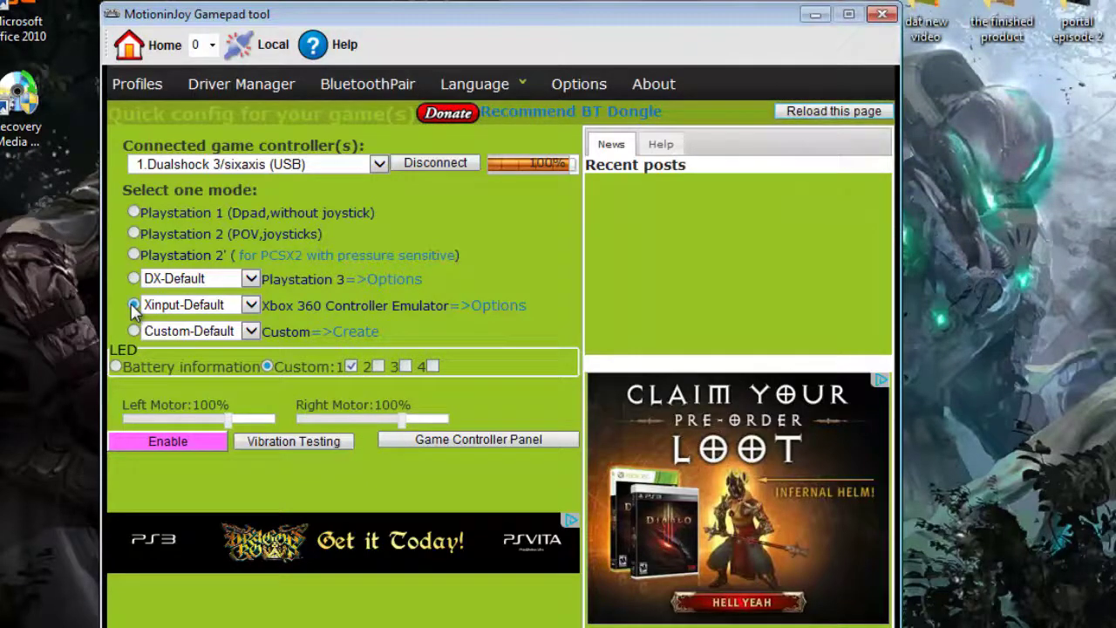
Select the Xbox 360 Controller Emulator mode with Xinput-Default and open the controller's properties from the Game Controller Panel.
{"action": "left_click", "coordinate": [133, 303]}
{"action": "left_click", "coordinate": [486, 444]}
{"action": "left_click", "coordinate": [153, 268]}
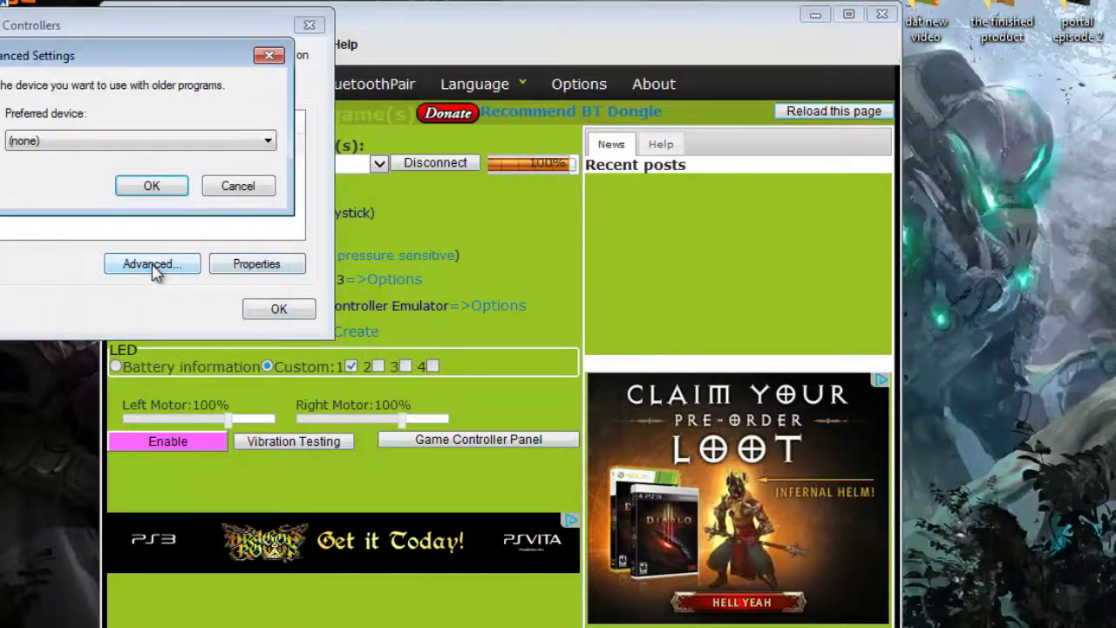
{"action": "left_click", "coordinate": [239, 185]}
{"action": "left_click", "coordinate": [263, 268]}
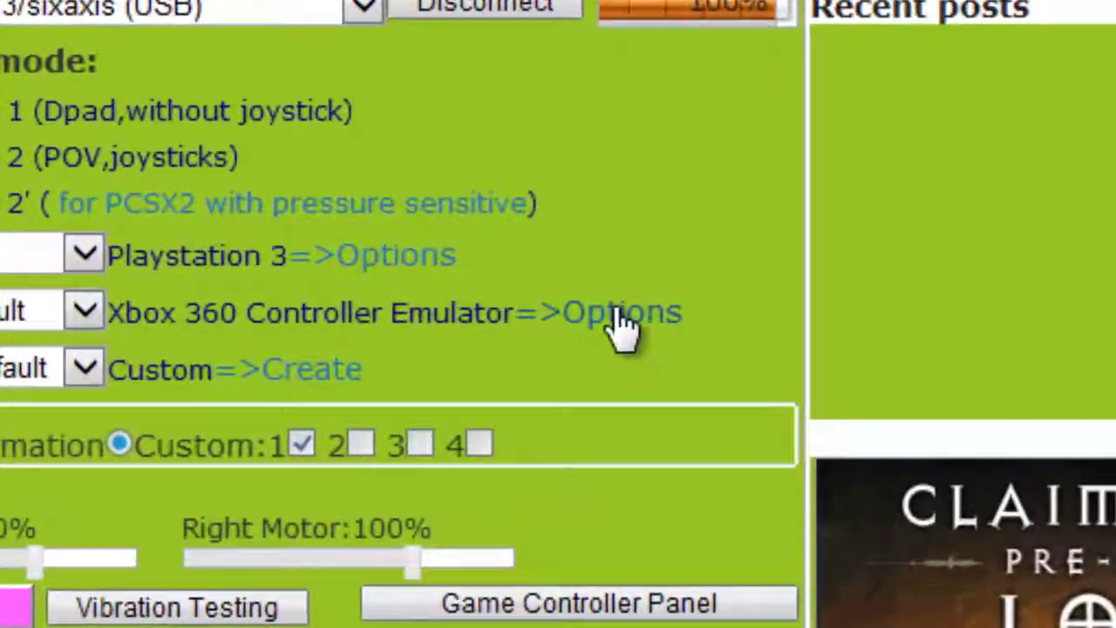
Open the Xbox 360 Controller Emulator options and compare the L1 and R1 mappings of Xinput-Default and new Config(unname).
{"action": "left_click", "coordinate": [601, 310]}
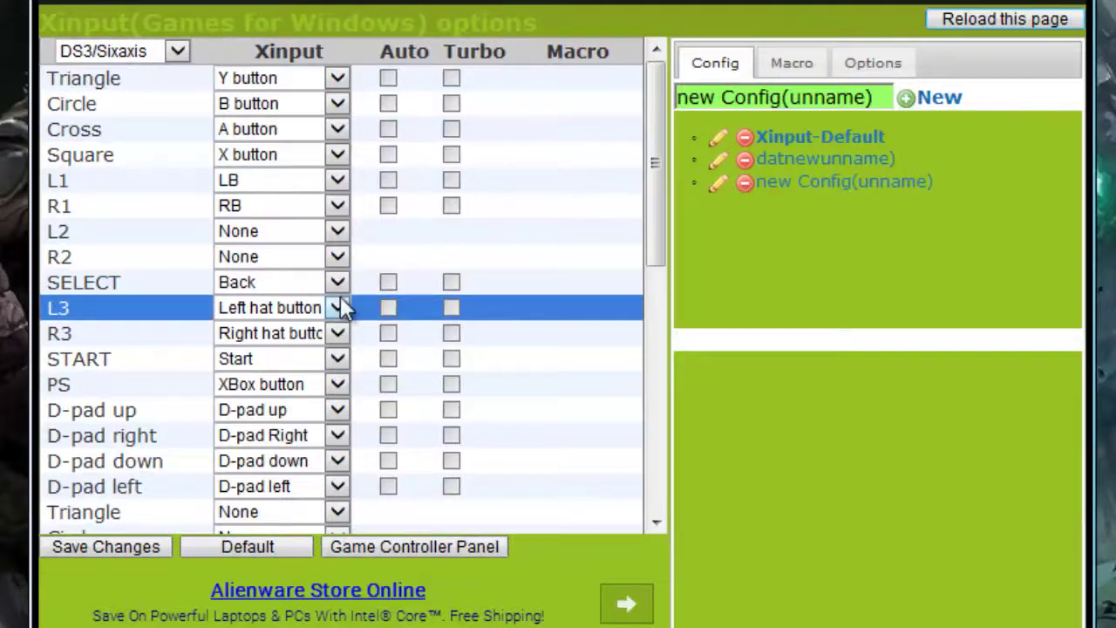
{"action": "left_click", "coordinate": [875, 191]}
{"action": "scroll", "coordinate": [511, 209], "scroll_direction": "down", "scroll_amount": 3}
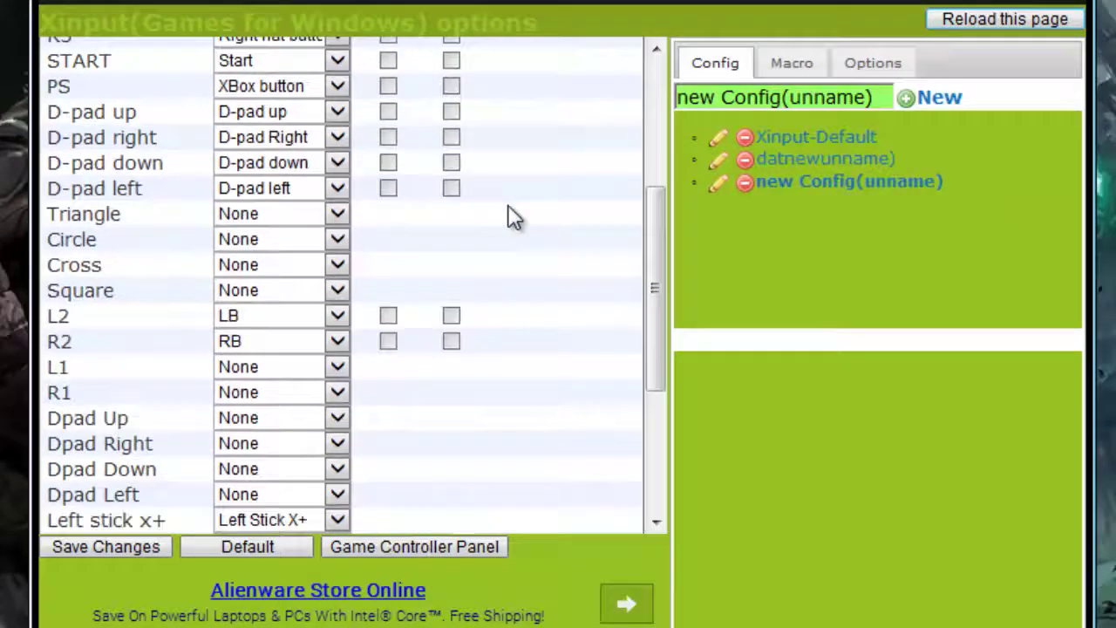
{"action": "scroll", "coordinate": [510, 216], "scroll_direction": "up", "scroll_amount": 3}
{"action": "left_click", "coordinate": [776, 139]}
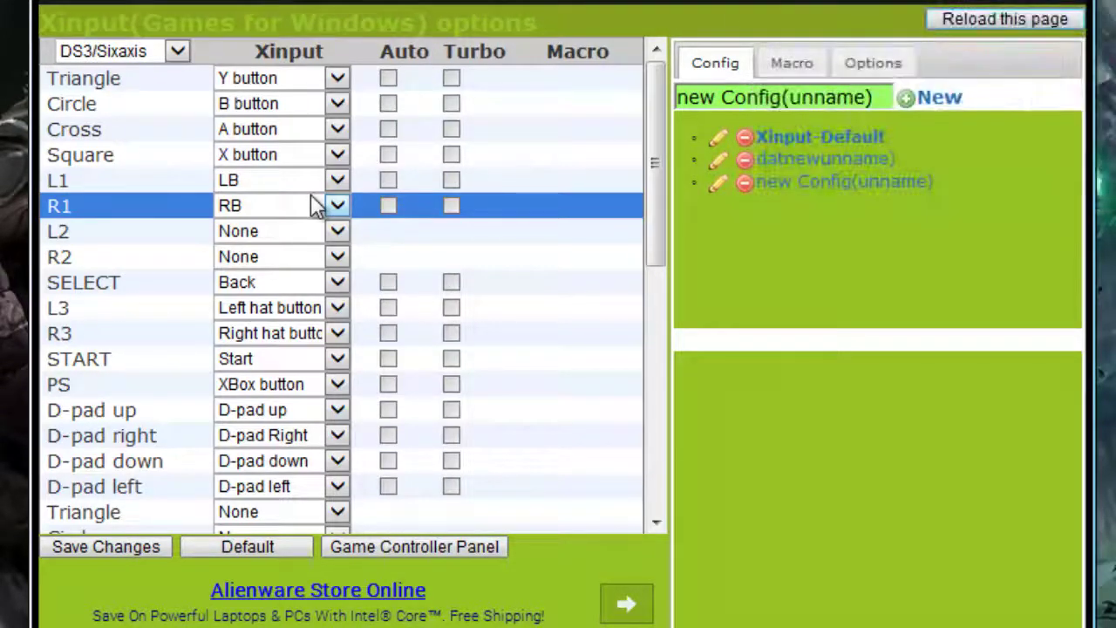
{"action": "left_click", "coordinate": [821, 193]}
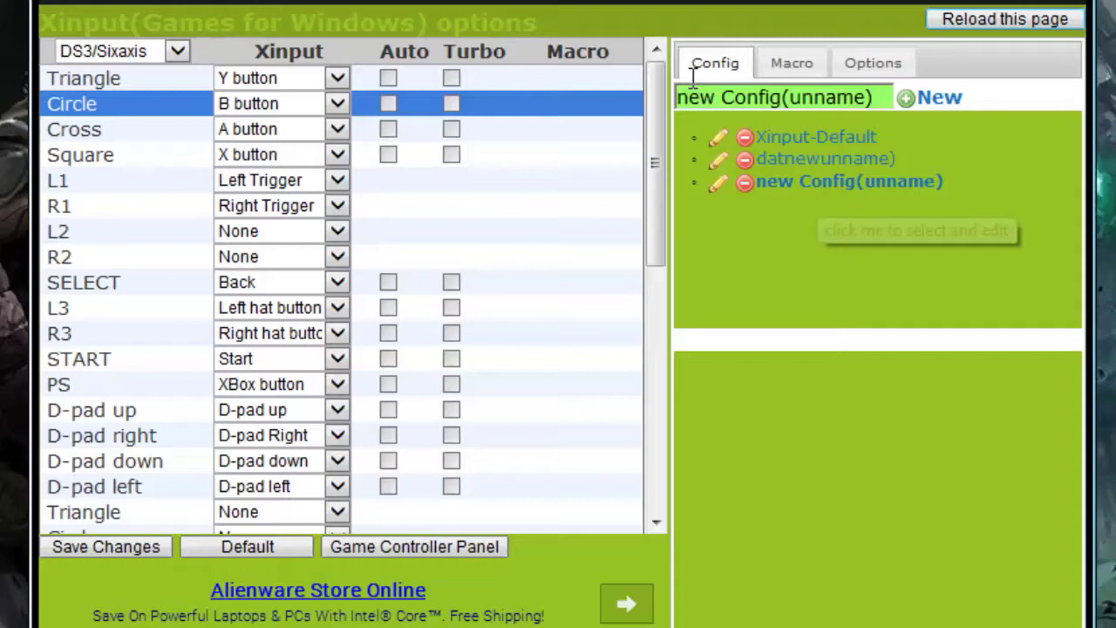
{"action": "left_click", "coordinate": [859, 139]}
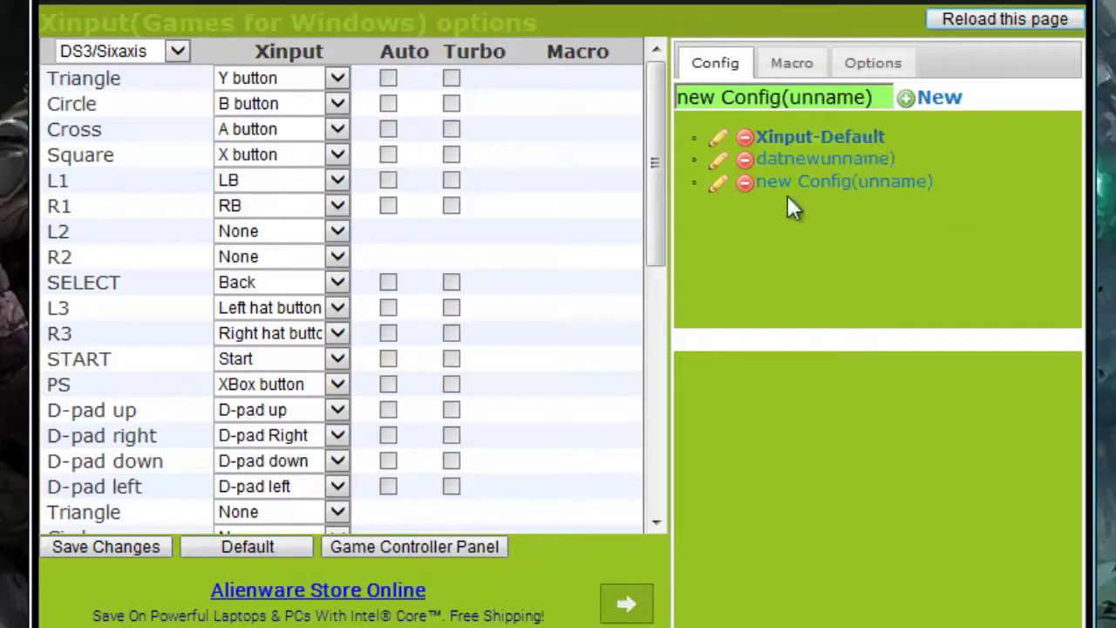
{"action": "left_click", "coordinate": [790, 187]}
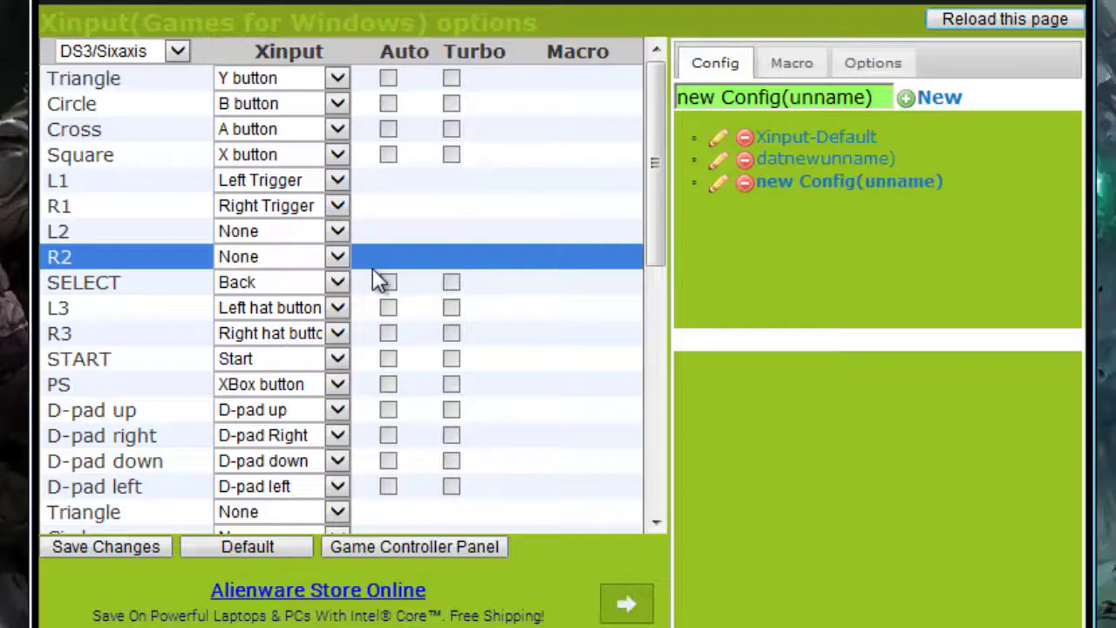
Compare the L2 and R2 mappings further down the list between Xinput-Default and new Config(unname), ending with new Config(unname) selected.
{"action": "scroll", "coordinate": [377, 280], "scroll_direction": "down", "scroll_amount": 5}
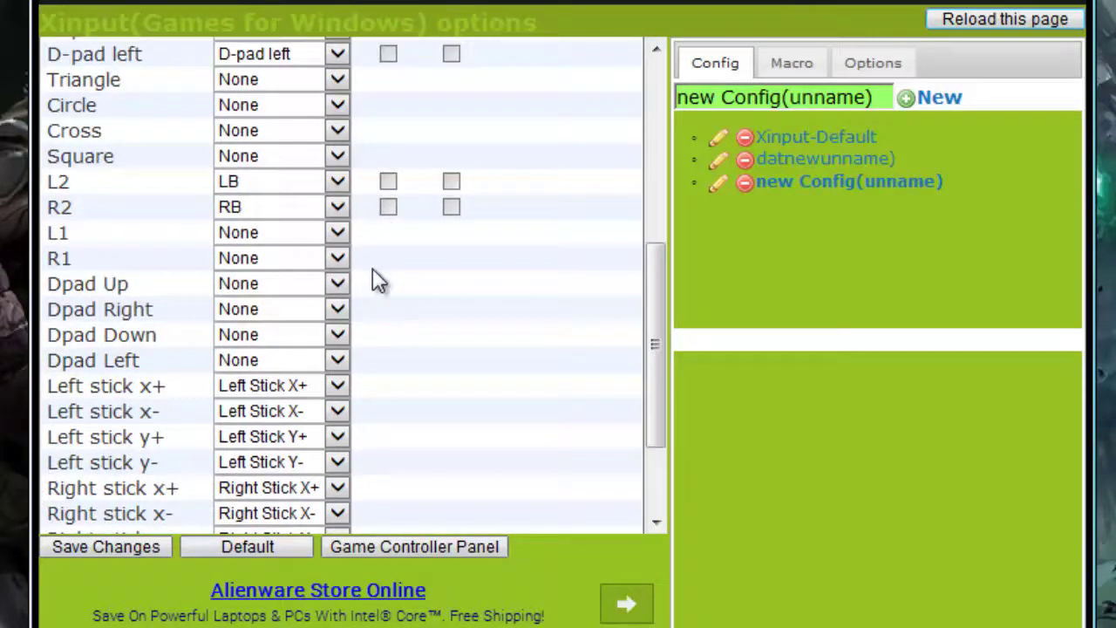
{"action": "scroll", "coordinate": [379, 279], "scroll_direction": "up", "scroll_amount": 1}
{"action": "scroll", "coordinate": [379, 279], "scroll_direction": "down", "scroll_amount": 3}
{"action": "scroll", "coordinate": [378, 279], "scroll_direction": "up", "scroll_amount": 2}
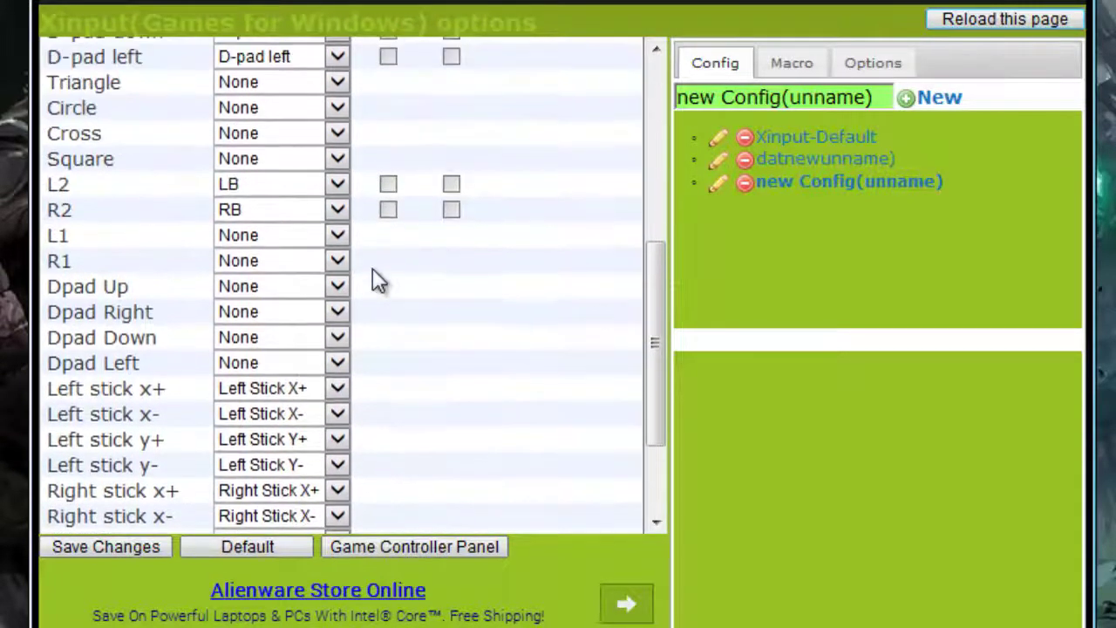
{"action": "left_click", "coordinate": [830, 140]}
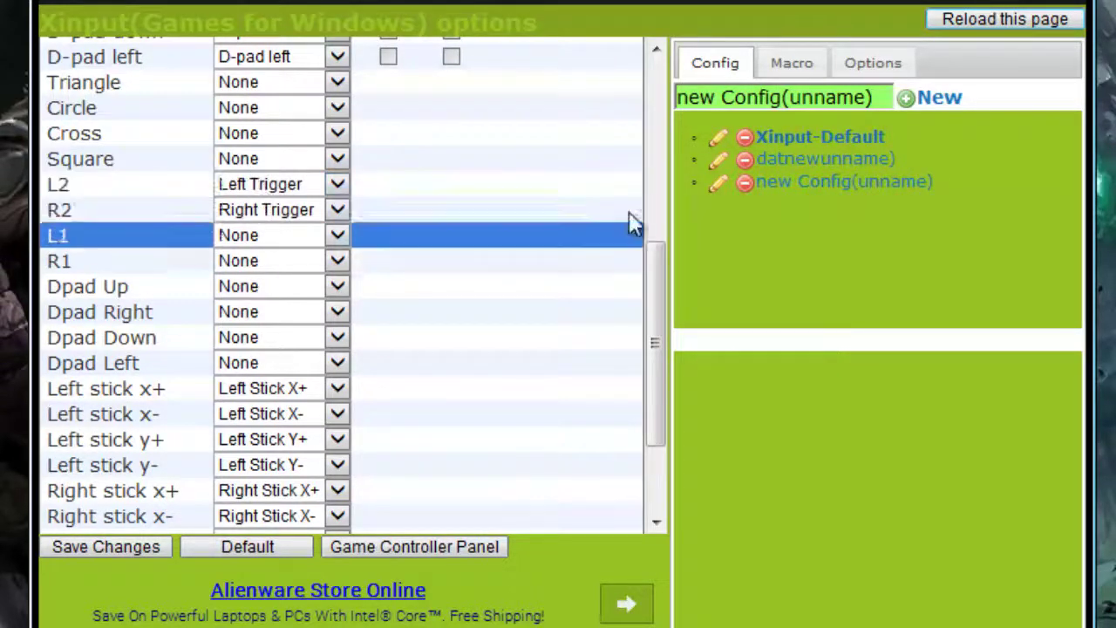
{"action": "left_click", "coordinate": [798, 184]}
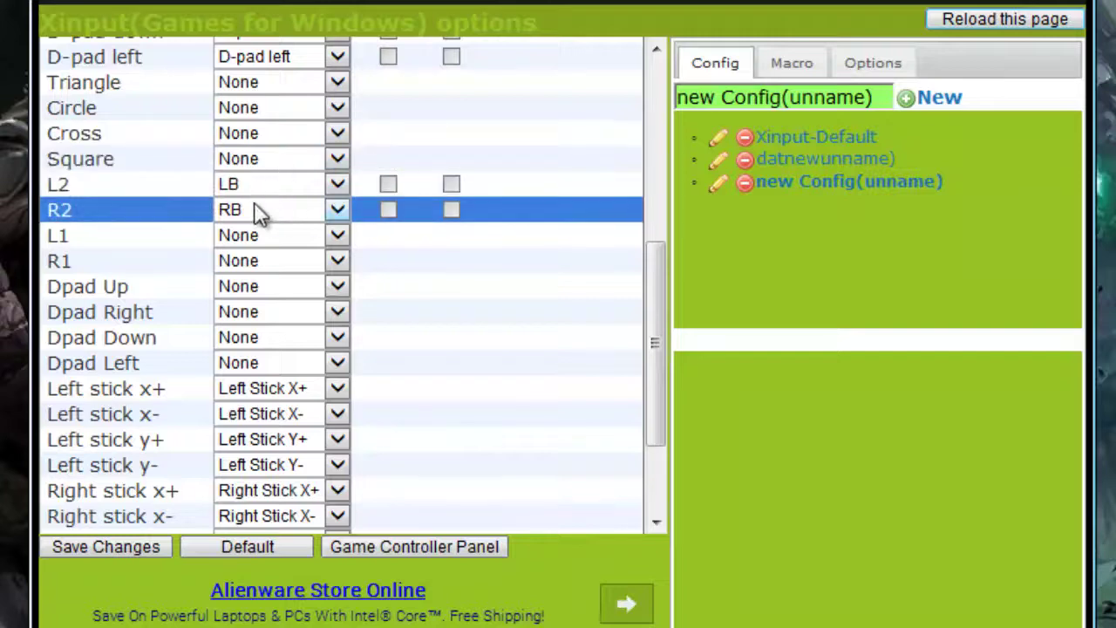
Examine the complete Xinput mapping of new Config(unname), from the face buttons down to the sticks and tilt entries.
{"action": "scroll", "coordinate": [269, 237], "scroll_direction": "up", "scroll_amount": 5}
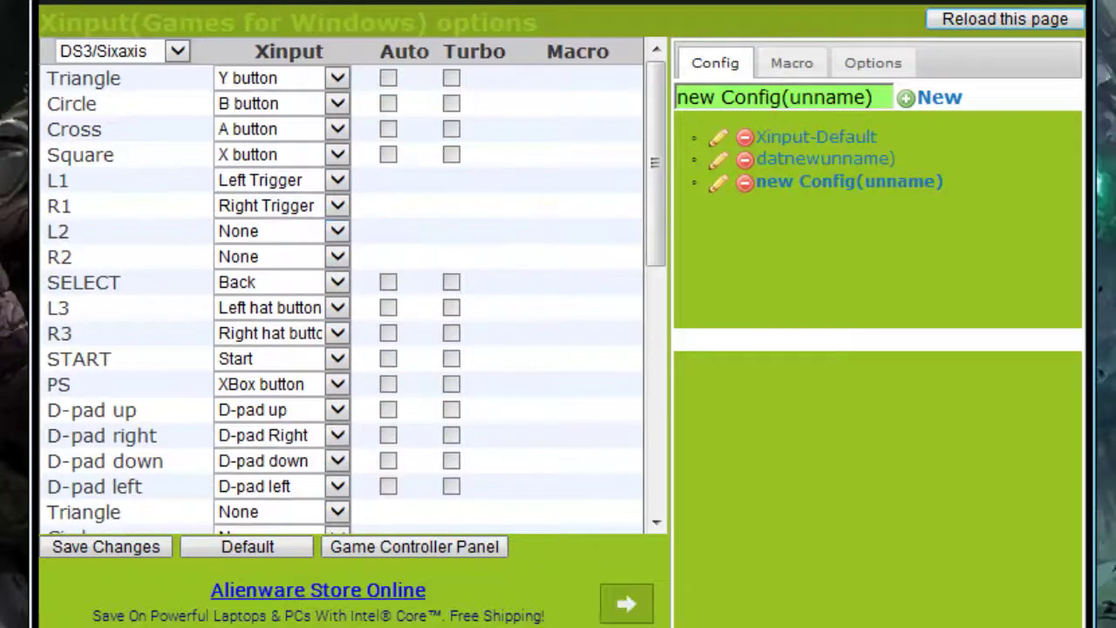
{"action": "scroll", "coordinate": [529, 319], "scroll_direction": "down", "scroll_amount": 6}
{"action": "scroll", "coordinate": [528, 319], "scroll_direction": "up", "scroll_amount": 1}
{"action": "scroll", "coordinate": [529, 318], "scroll_direction": "up", "scroll_amount": 4}
{"action": "scroll", "coordinate": [530, 315], "scroll_direction": "down", "scroll_amount": 4}
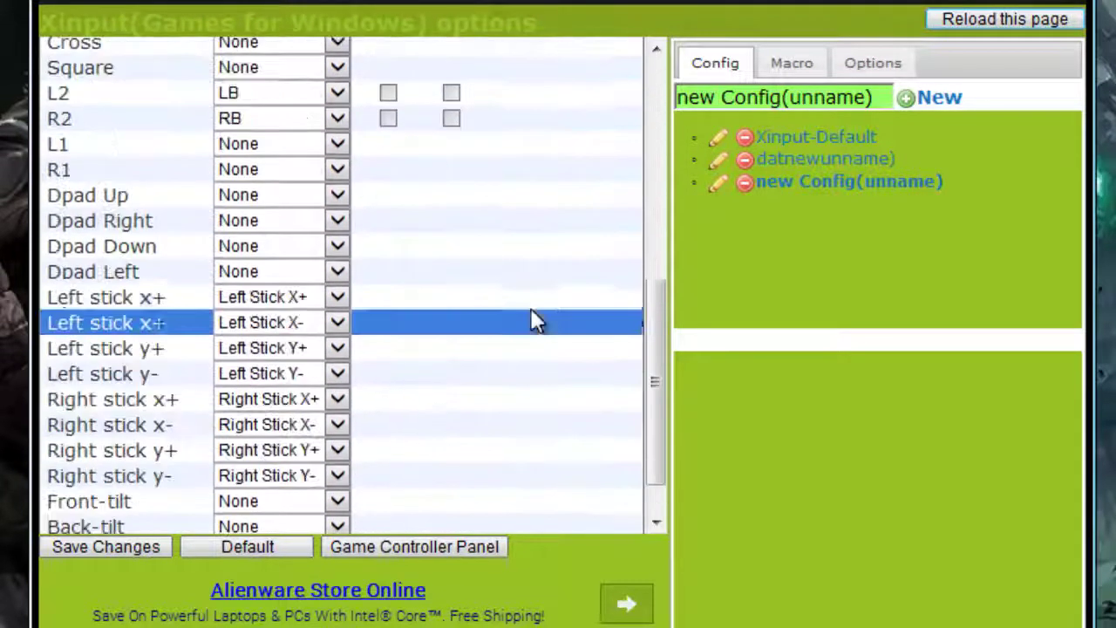
{"action": "scroll", "coordinate": [534, 321], "scroll_direction": "up", "scroll_amount": 6}
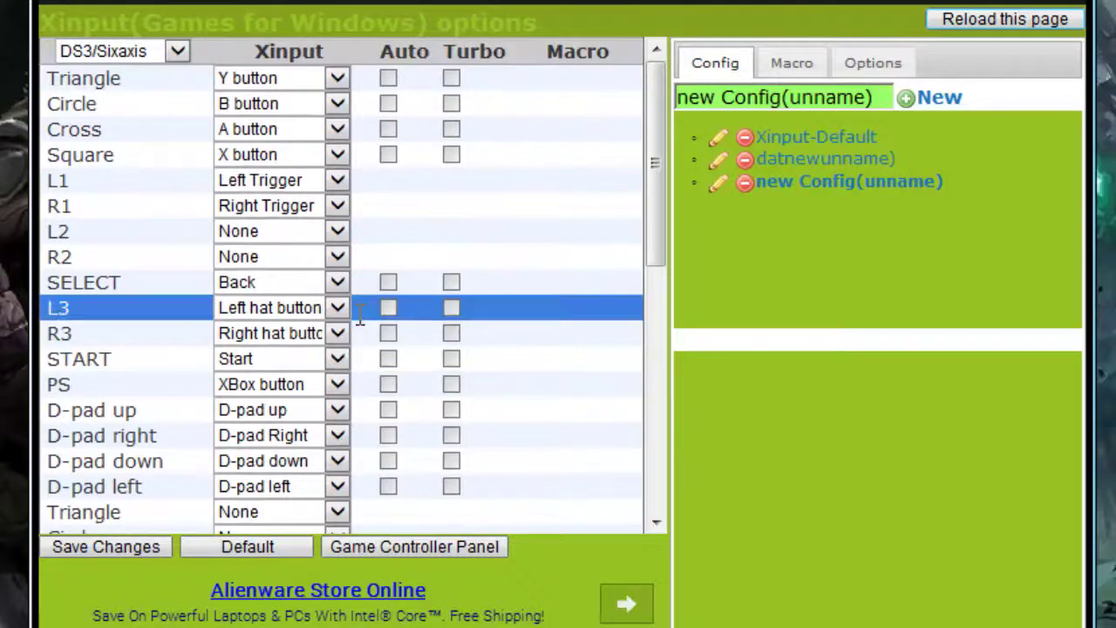
{"action": "scroll", "coordinate": [343, 314], "scroll_direction": "down", "scroll_amount": 3}
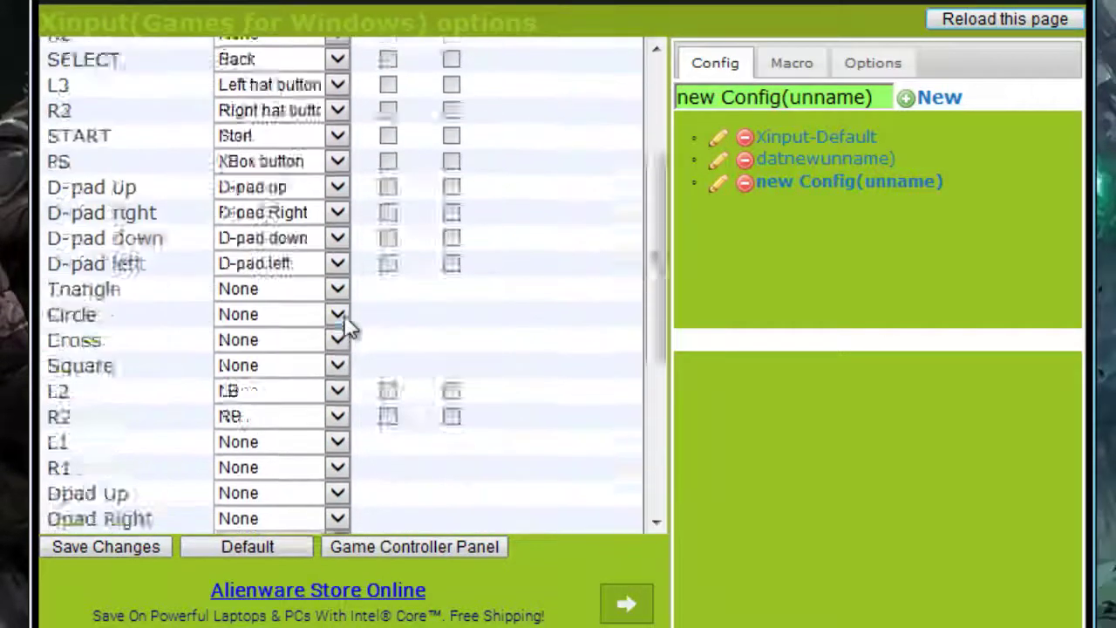
{"action": "scroll", "coordinate": [349, 323], "scroll_direction": "up", "scroll_amount": 3}
{"action": "scroll", "coordinate": [349, 322], "scroll_direction": "down", "scroll_amount": 8}
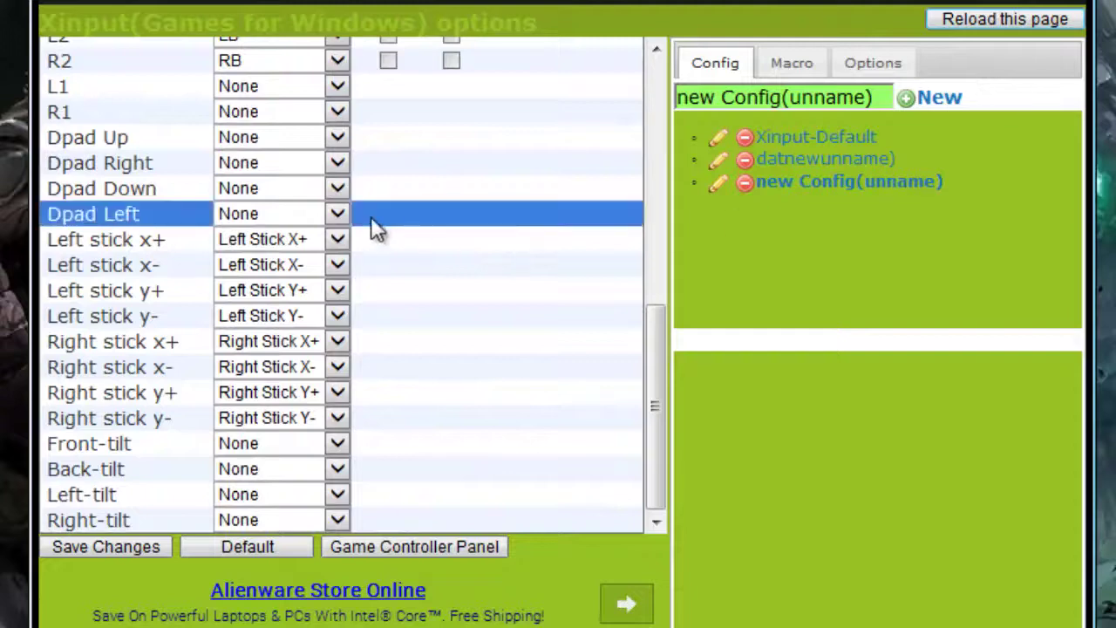
{"action": "scroll", "coordinate": [371, 218], "scroll_direction": "up", "scroll_amount": 8}
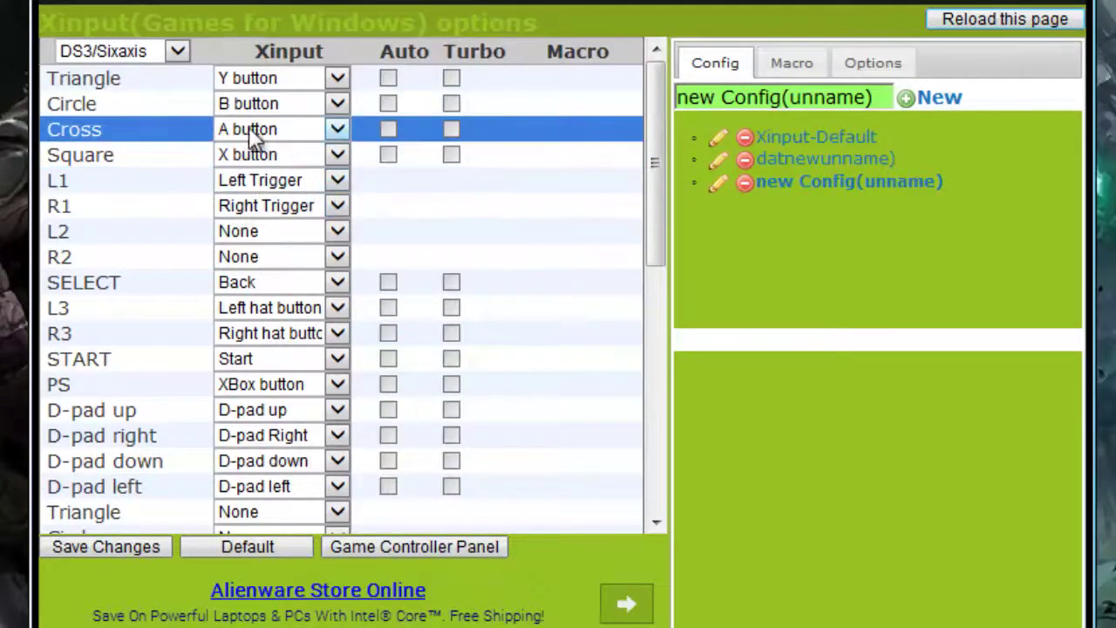
{"action": "scroll", "coordinate": [283, 307], "scroll_direction": "down", "scroll_amount": 7}
{"action": "scroll", "coordinate": [296, 282], "scroll_direction": "up", "scroll_amount": 7}
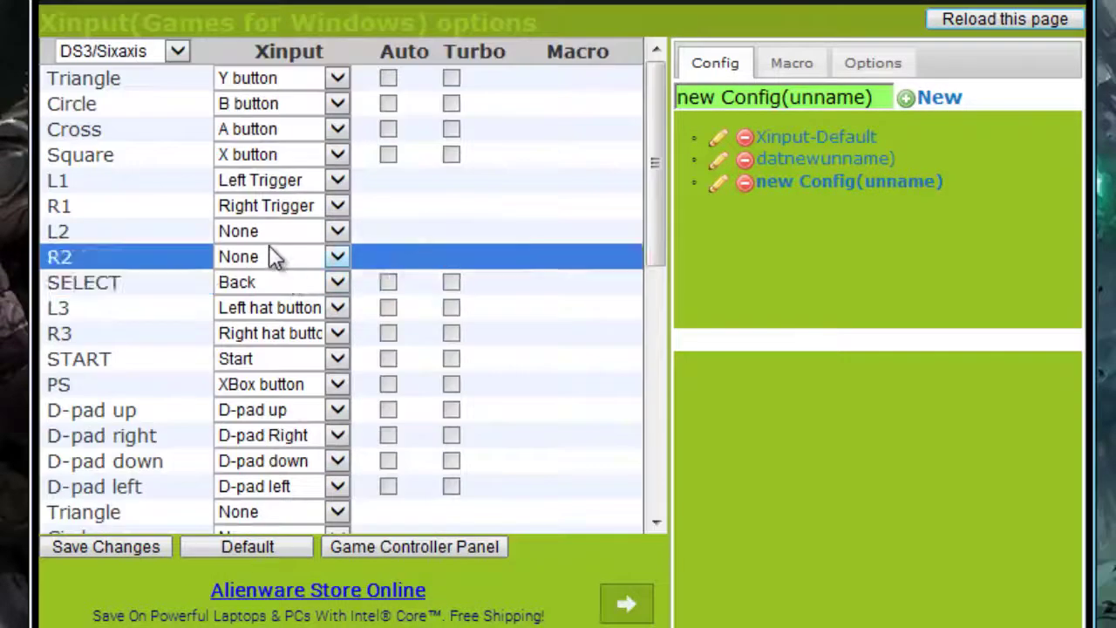
{"action": "scroll", "coordinate": [272, 256], "scroll_direction": "down", "scroll_amount": 4}
{"action": "scroll", "coordinate": [274, 257], "scroll_direction": "up", "scroll_amount": 2}
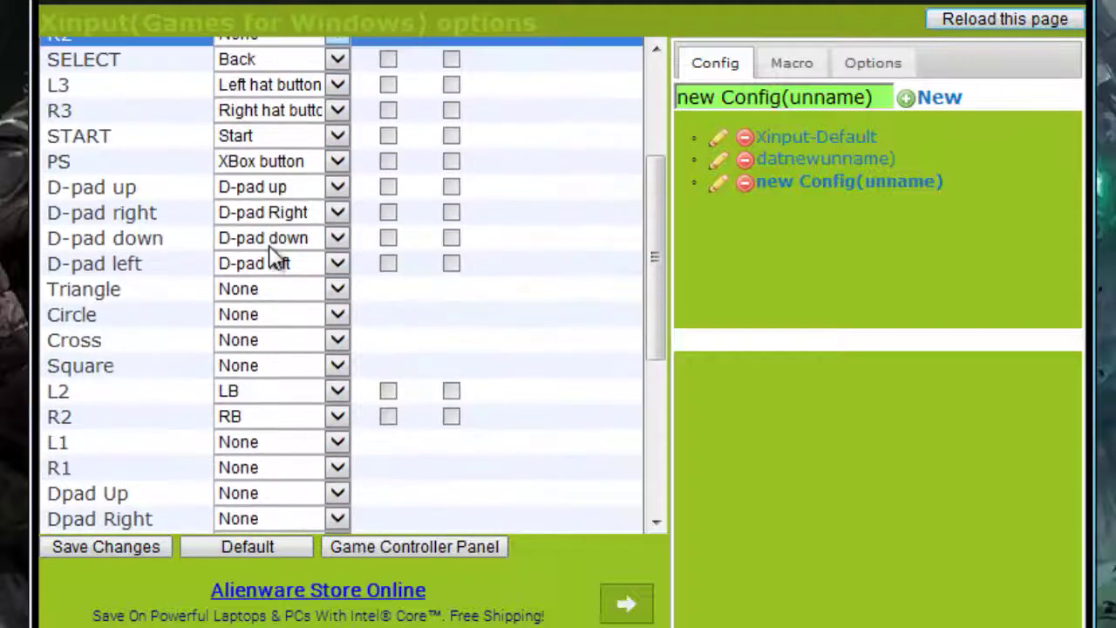
{"action": "scroll", "coordinate": [371, 179], "scroll_direction": "up", "scroll_amount": 2}
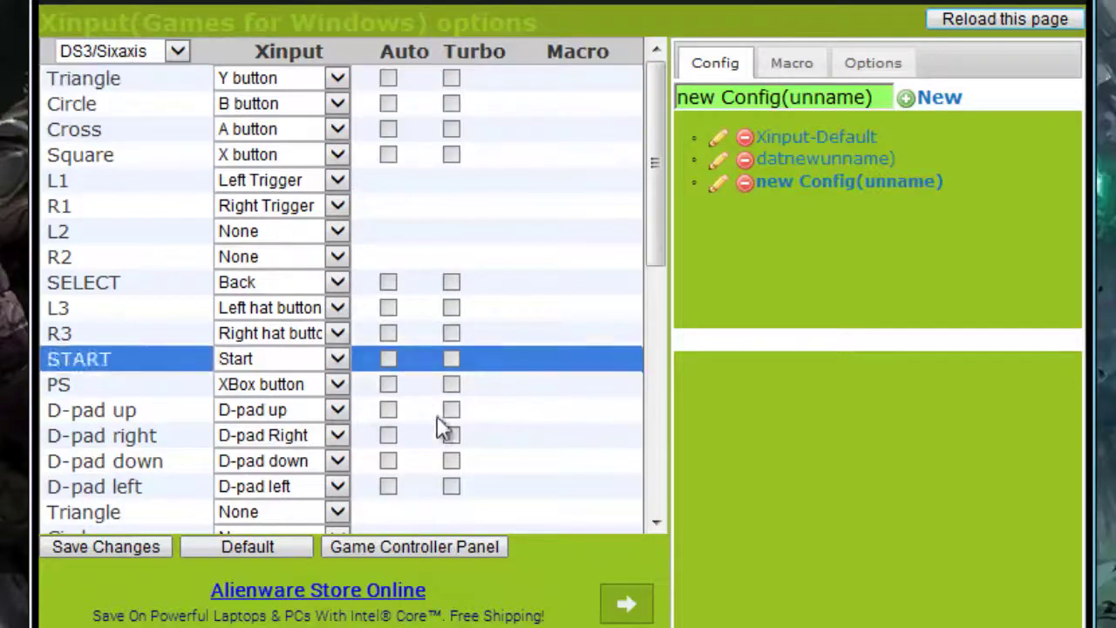
{"action": "scroll", "coordinate": [453, 309], "scroll_direction": "down", "scroll_amount": 4}
{"action": "scroll", "coordinate": [453, 305], "scroll_direction": "up", "scroll_amount": 3}
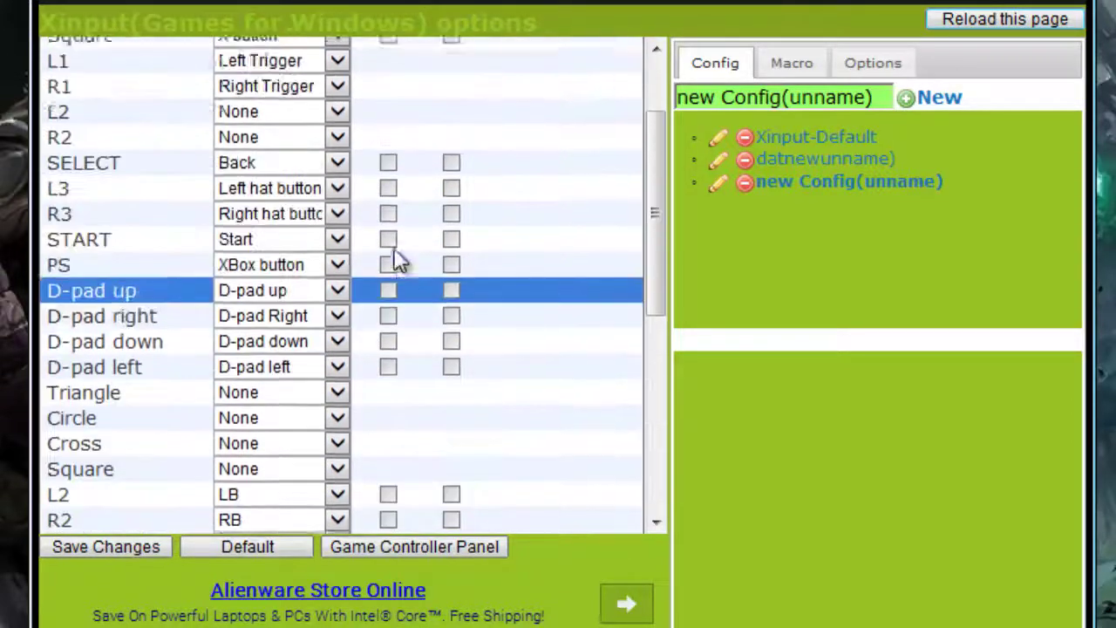
{"action": "scroll", "coordinate": [397, 260], "scroll_direction": "up", "scroll_amount": 3}
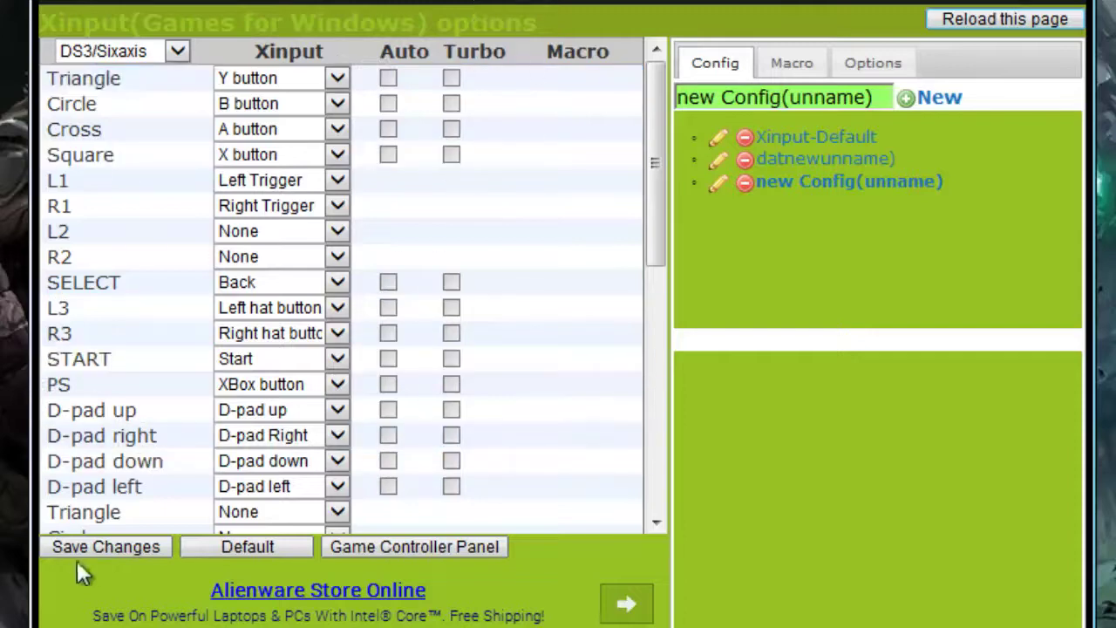
Save the mapping changes and choose new Config(unname) as the Xbox 360 Controller Emulator profile.
{"action": "left_click", "coordinate": [109, 545]}
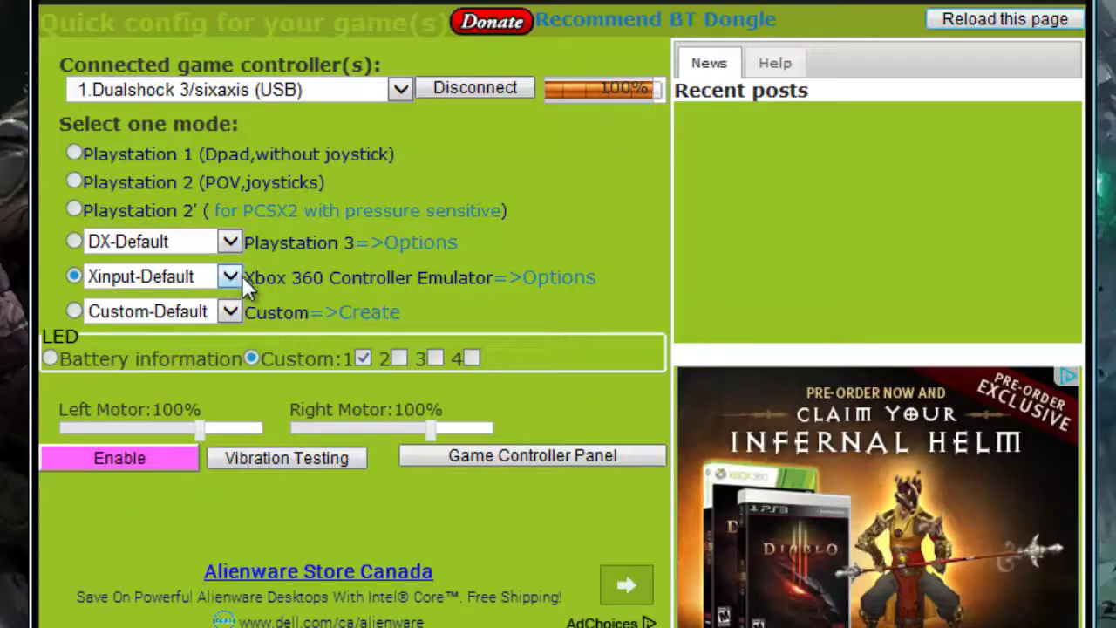
{"action": "left_click", "coordinate": [231, 276]}
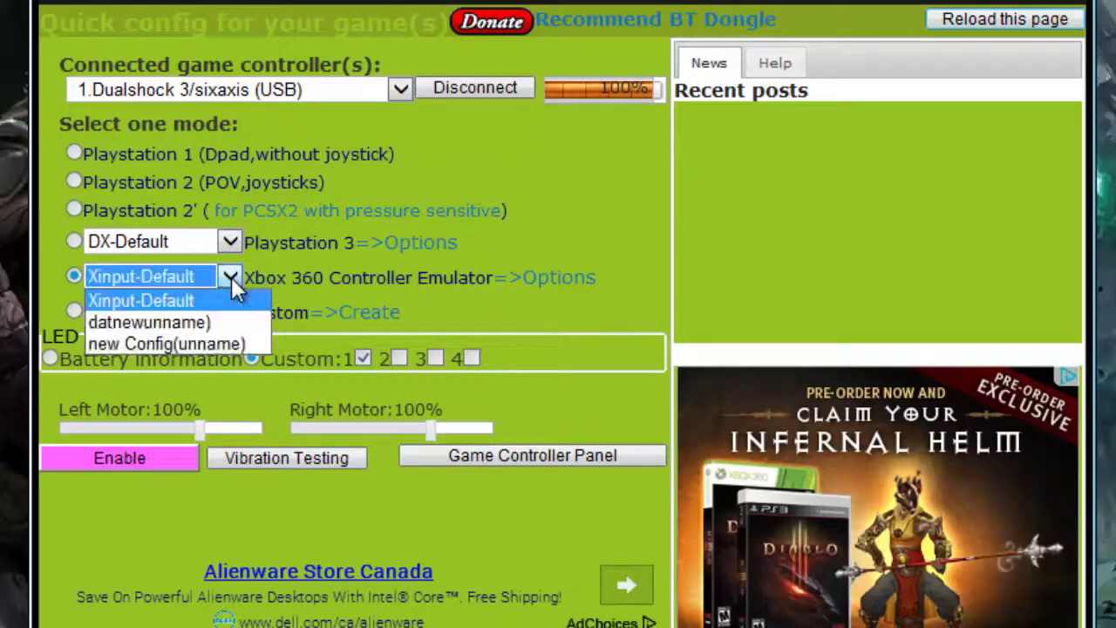
{"action": "left_click", "coordinate": [220, 344]}
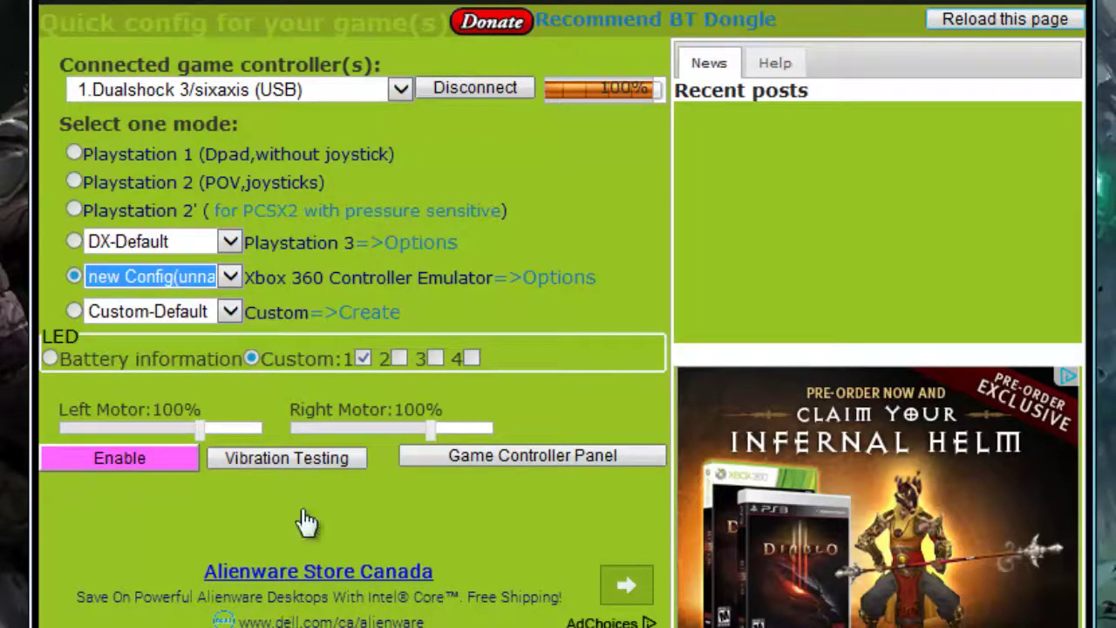
Run the vibration test on the connected Dualshock 3 controller.
{"action": "left_click", "coordinate": [273, 459]}
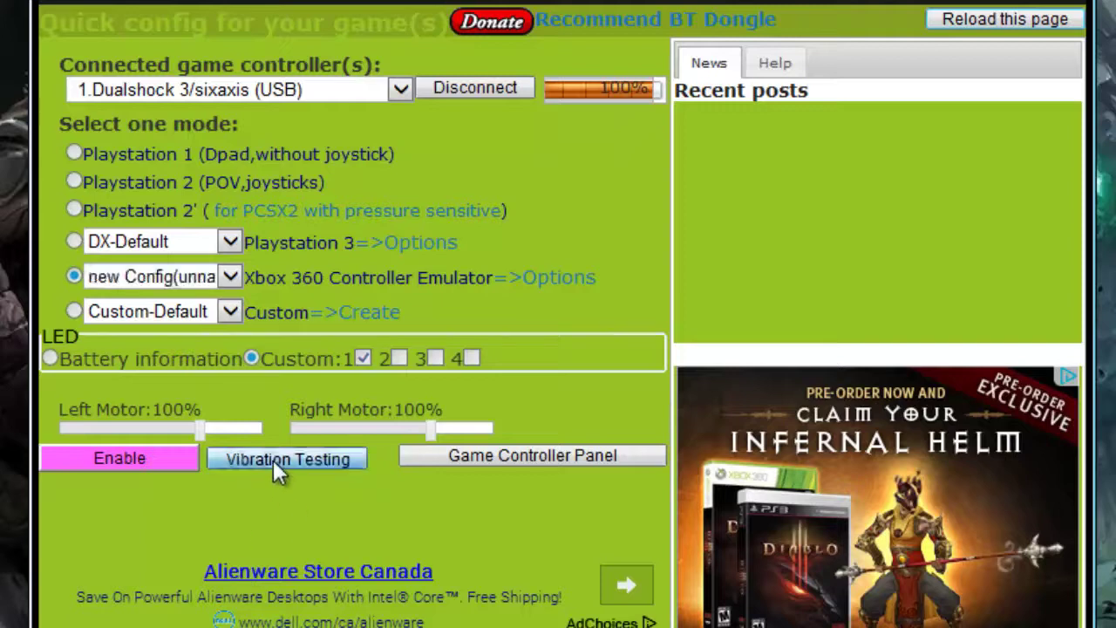